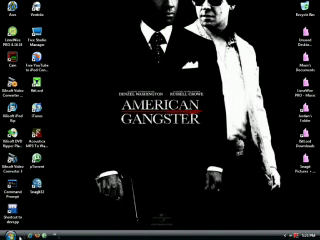
Launch Command Prompt by running cmd from the Start menu's Run dialog
key(super)
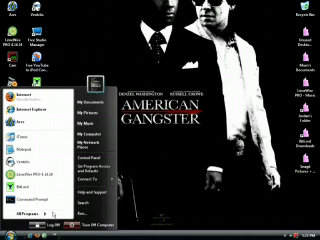
click(88, 203)
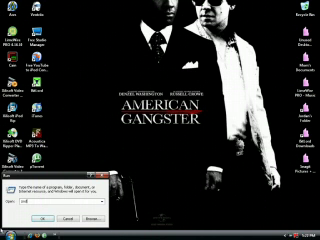
key(Return)
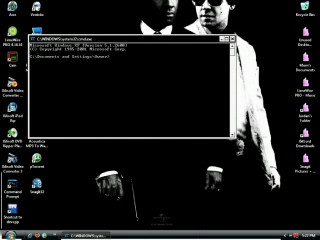
text(cd)
text(mss.ya)
text(t)
text(eub)
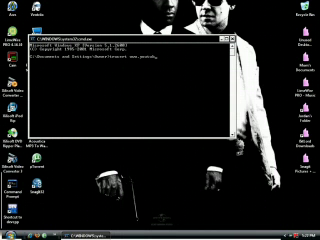
text(e.com)
key(Return)
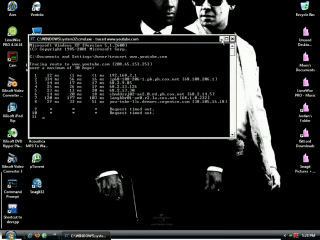
Minimize Command Prompt, then open Internet Explorer on Google in a restored, slightly left-shifted window
click(231, 42)
key(super)
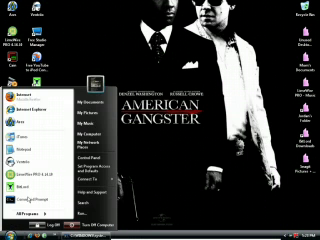
key(Escape)
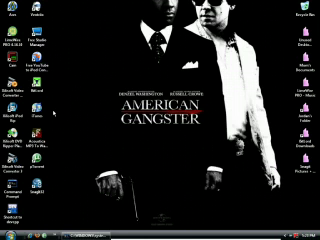
double_click(54, 113)
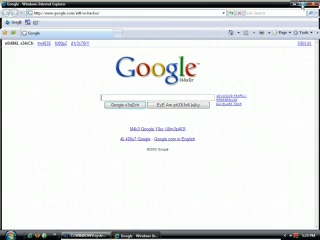
click(299, 4)
drag(180, 4, 155, 4)
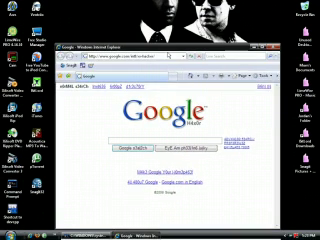
Check the traced IP 208.65.153.253 in Command Prompt, then return to Internet Explorer
key(alt+Tab)
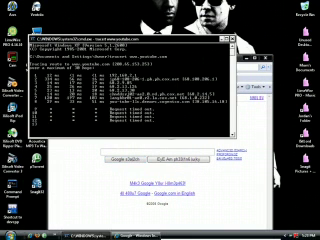
click(130, 150)
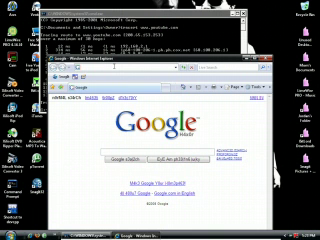
text(at208)
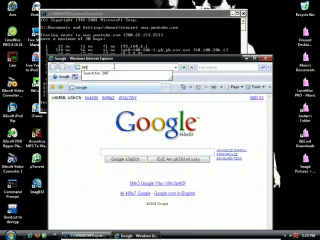
text(.65)
text(.153)
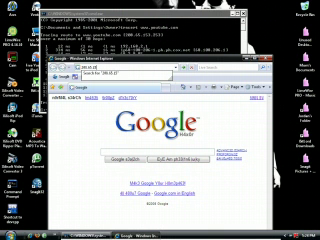
text(.253)
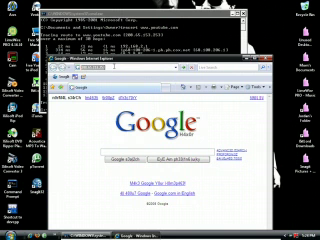
Submit 208.65.153.253 from the address bar to start loading the YouTube page
key(Return)
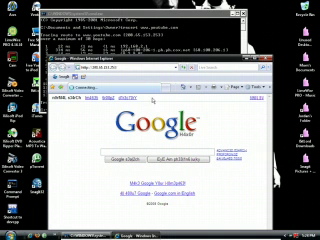